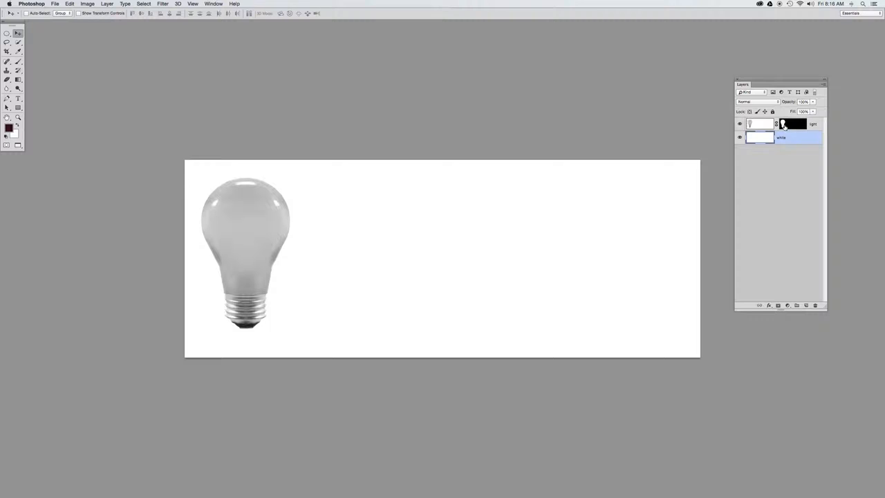
# - Add a drop shadow effect to the light bulb layer with 99% opacity and a 23 px distance
pyautogui.keyDown('super'); pyautogui.click(784, 126); pyautogui.keyUp('super')
pyautogui.press('super+d')
pyautogui.click(756, 129)
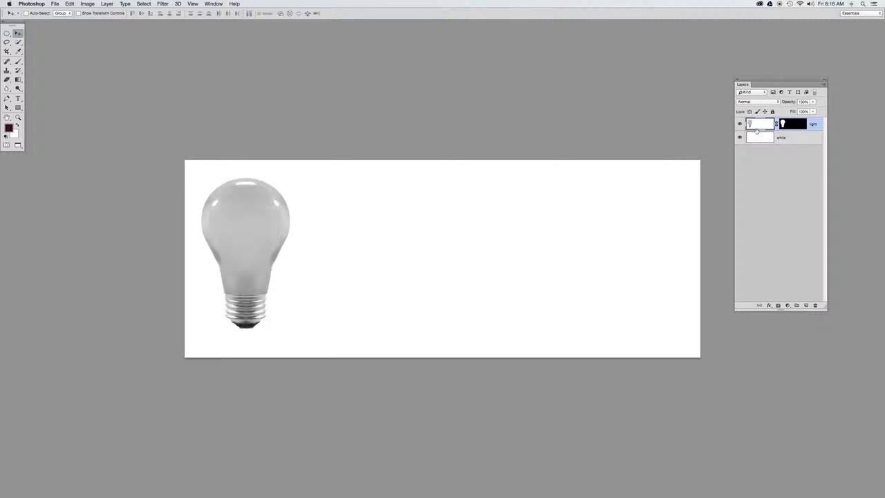
pyautogui.click(770, 306)
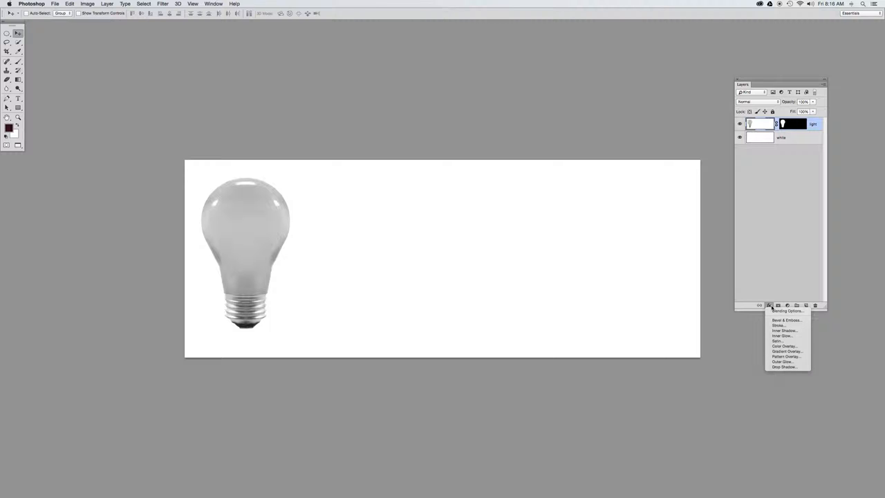
pyautogui.click(783, 367)
pyautogui.moveTo(417, 213); pyautogui.dragTo(420, 230)
pyautogui.moveTo(428, 189); pyautogui.dragTo(449, 190)
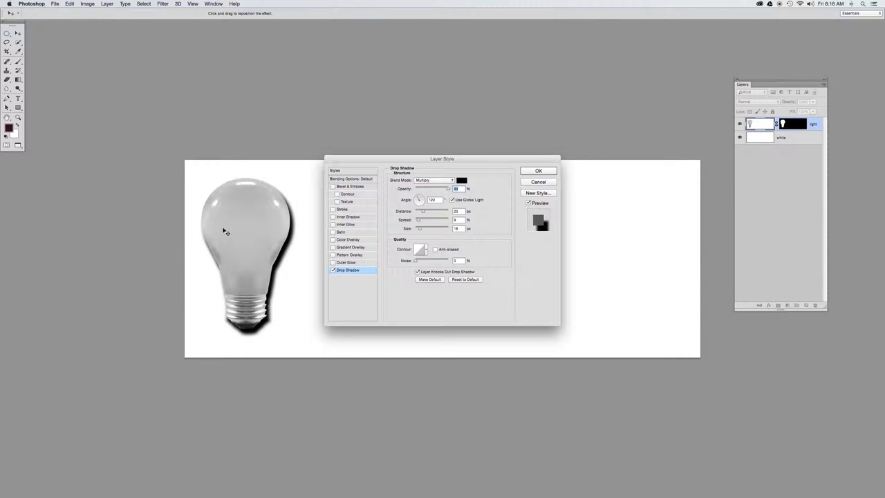
pyautogui.moveTo(415, 164); pyautogui.dragTo(459, 160)
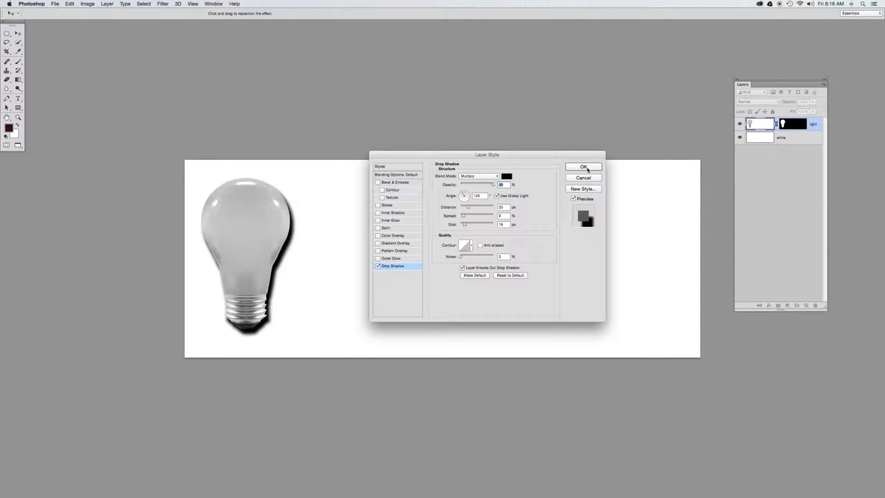
pyautogui.click(584, 167)
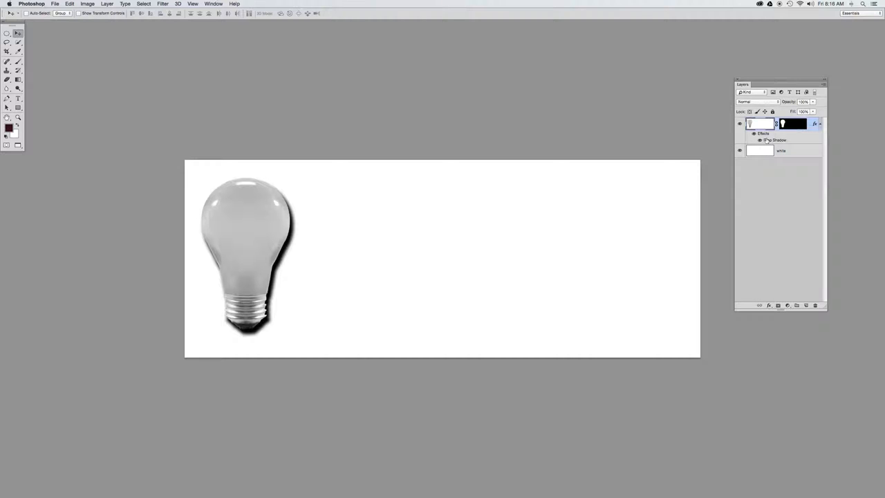
# - Convert the bulb's drop shadow effect into its own separate layer and select that layer
pyautogui.rightClick(767, 141)
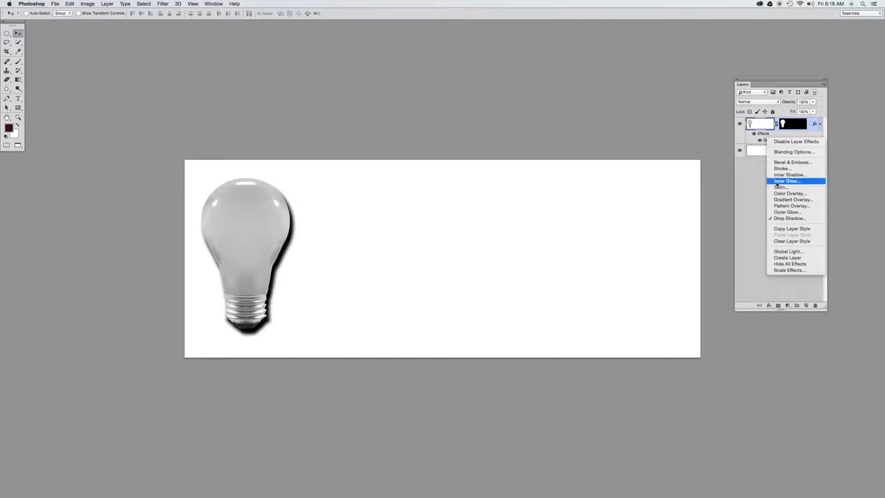
pyautogui.click(787, 258)
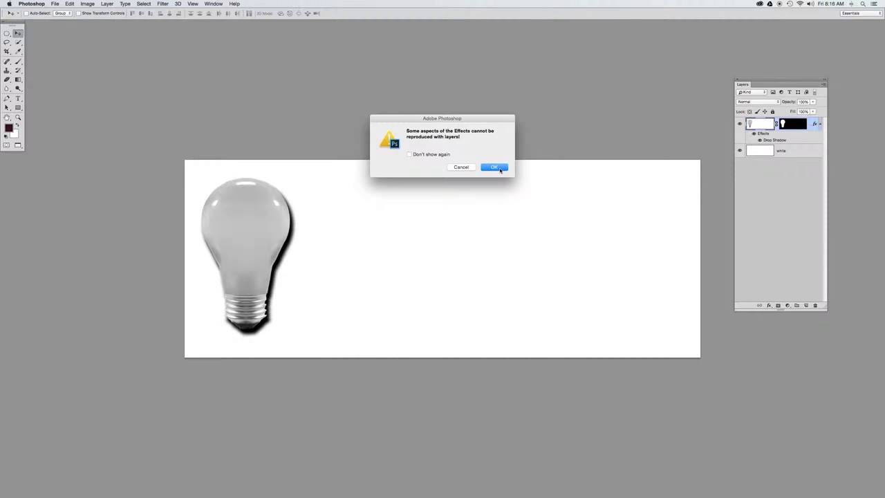
pyautogui.click(495, 168)
pyautogui.click(751, 138)
# - Try moving the separated shadow away from the bulb across the canvas, and undo the move
pyautogui.moveTo(334, 226); pyautogui.dragTo(496, 242)
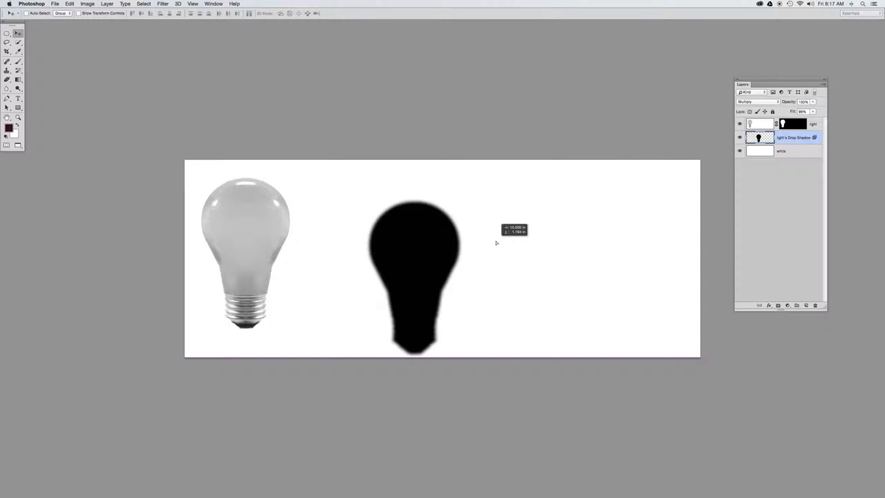
pyautogui.press('super+z')
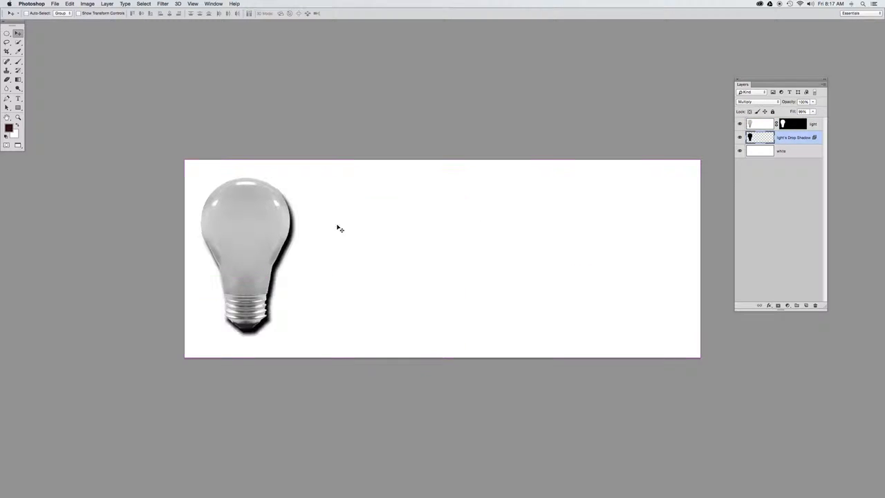
# - Distort the shadow layer into a flattened shape about 33% of its height, slanting rightward along the ground from the bulb's base
pyautogui.press('super+t')
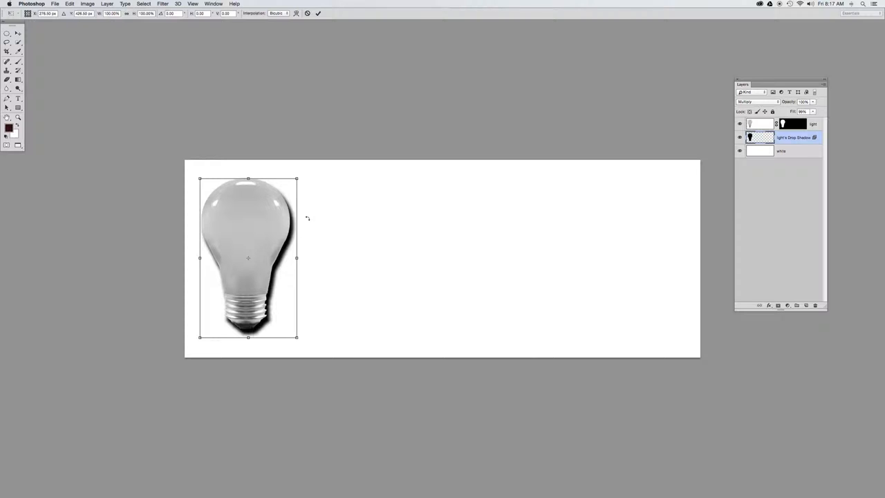
pyautogui.rightClick(283, 188)
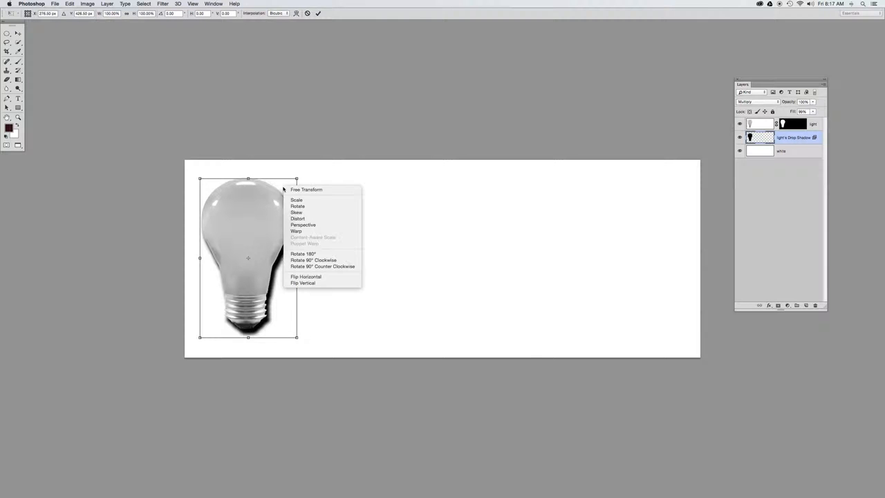
pyautogui.click(298, 218)
pyautogui.moveTo(249, 178); pyautogui.dragTo(434, 283)
pyautogui.moveTo(359, 303); pyautogui.dragTo(354, 297)
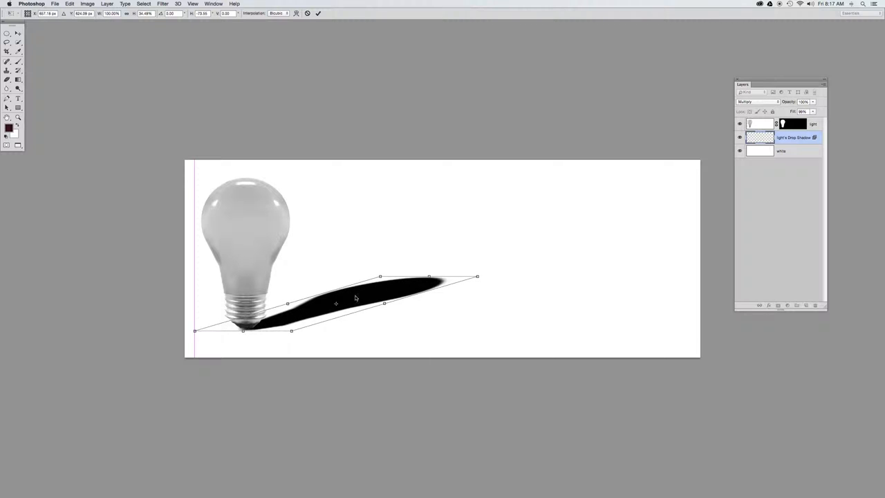
pyautogui.moveTo(430, 278); pyautogui.dragTo(430, 279)
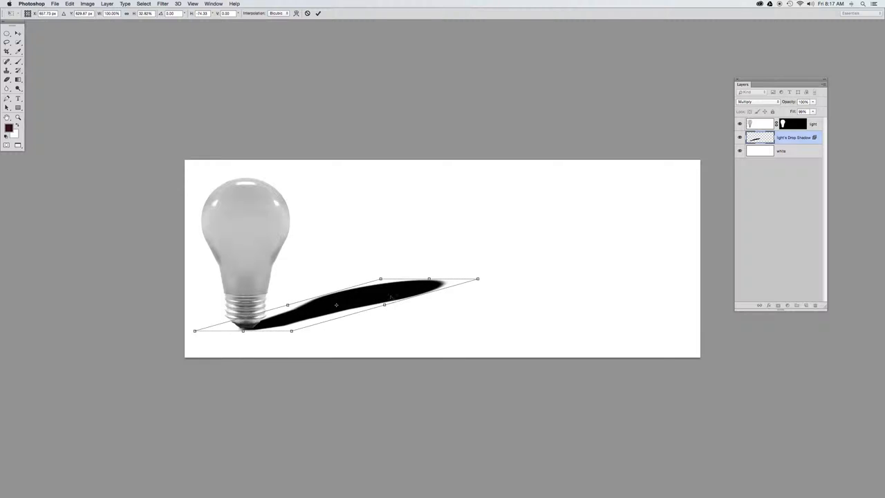
pyautogui.press('Return')
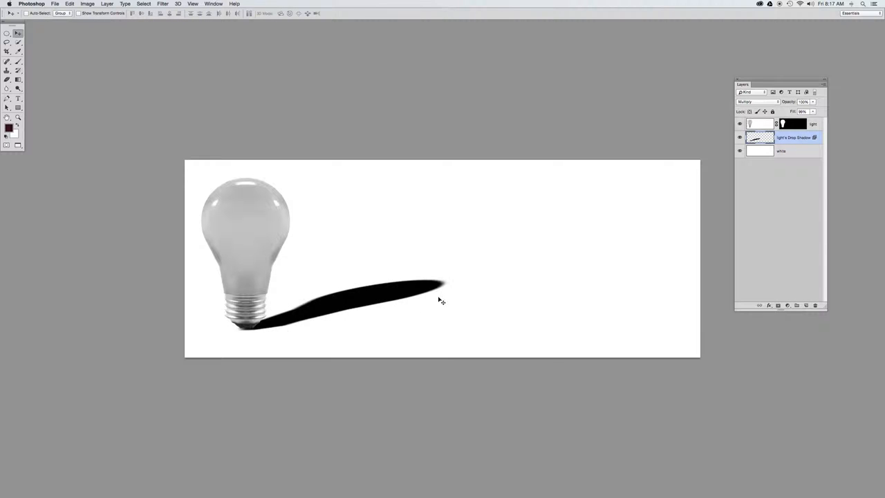
# - Try reduced opacity and fill on the shadow layer, and set both to 100%
pyautogui.moveTo(788, 102); pyautogui.dragTo(785, 103)
pyautogui.click(800, 110)
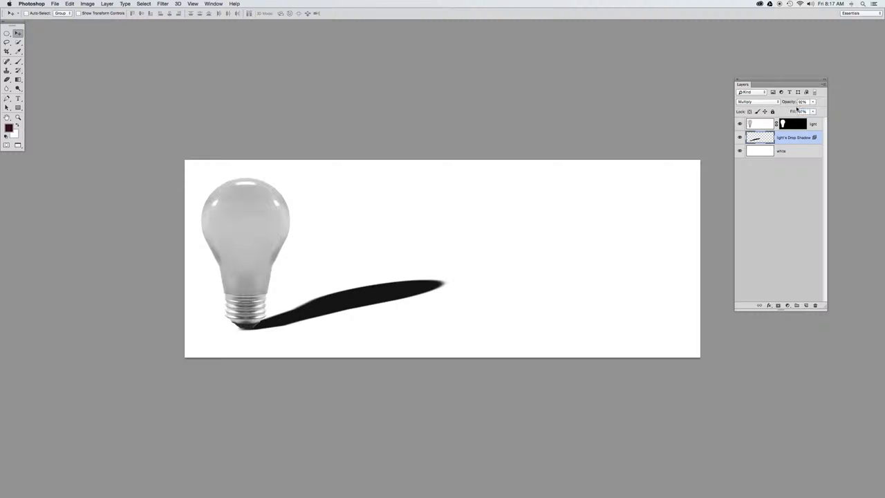
pyautogui.moveTo(793, 111)
pyautogui.mouseDown()
pyautogui.moveTo(776, 103)
pyautogui.moveTo(806, 103)
pyautogui.mouseUp()
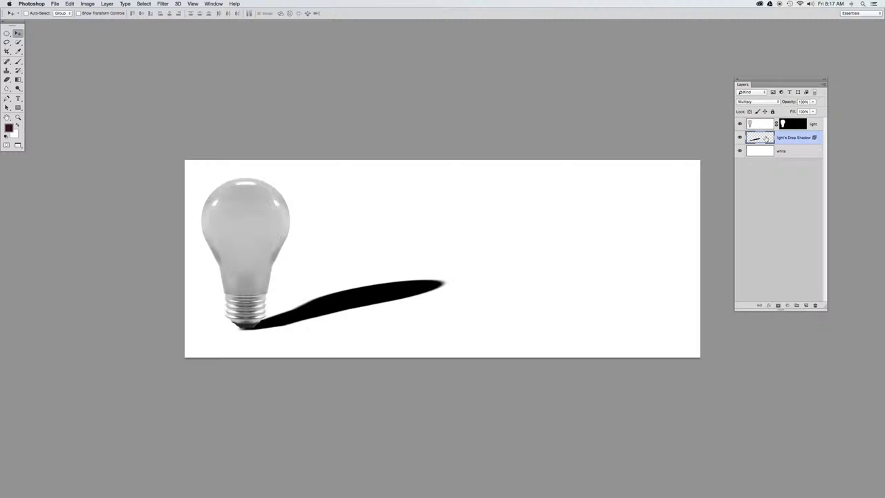
# - Add a layer mask to the shadow and fade its far end with a reversed linear black-to-white gradient drawn diagonally from the bulb's base
pyautogui.click(778, 305)
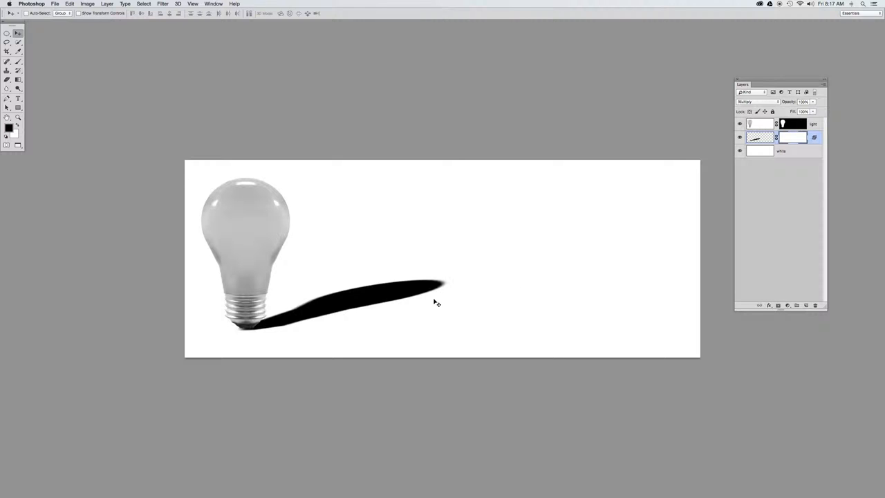
pyautogui.click(18, 79)
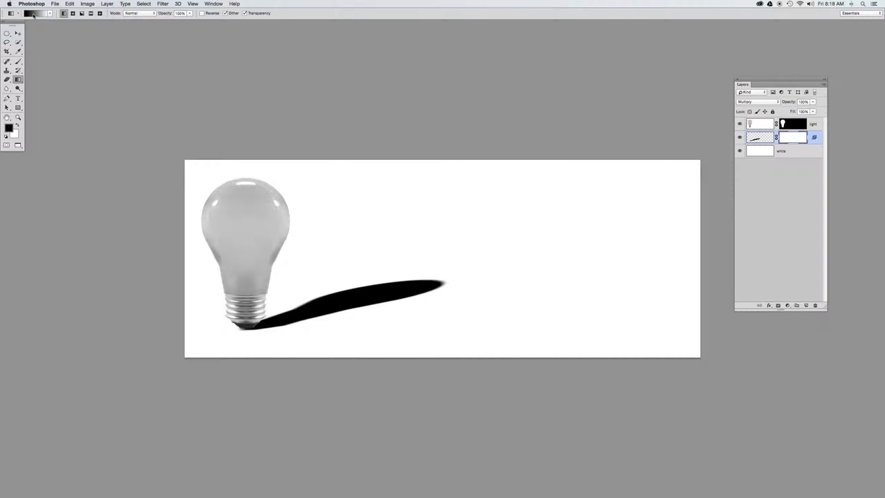
pyautogui.click(202, 13)
pyautogui.rightClick(273, 321)
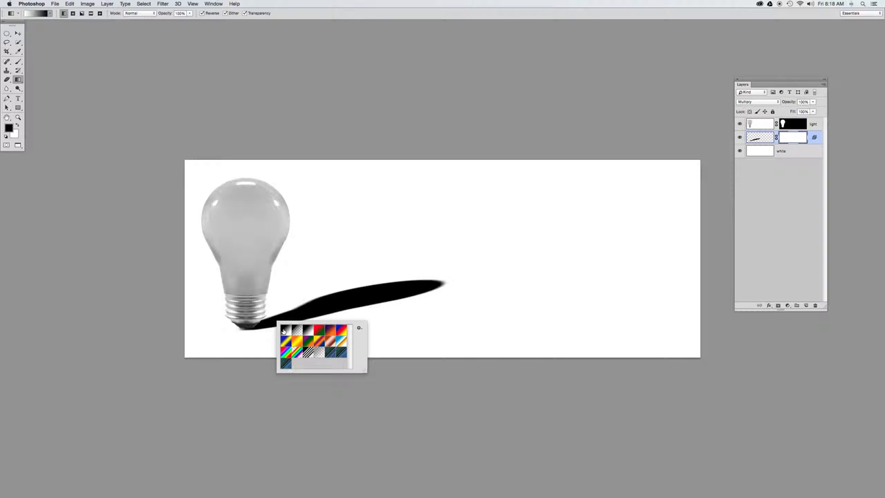
pyautogui.press('Escape')
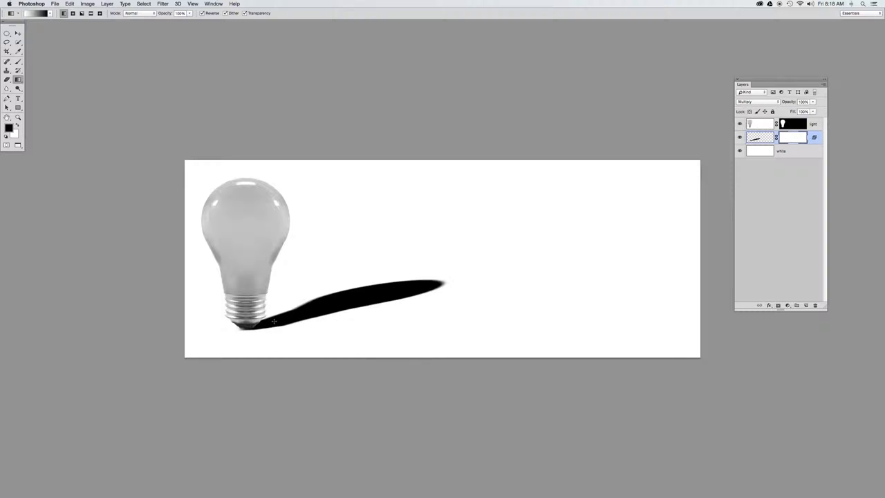
pyautogui.moveTo(276, 321); pyautogui.dragTo(443, 282)
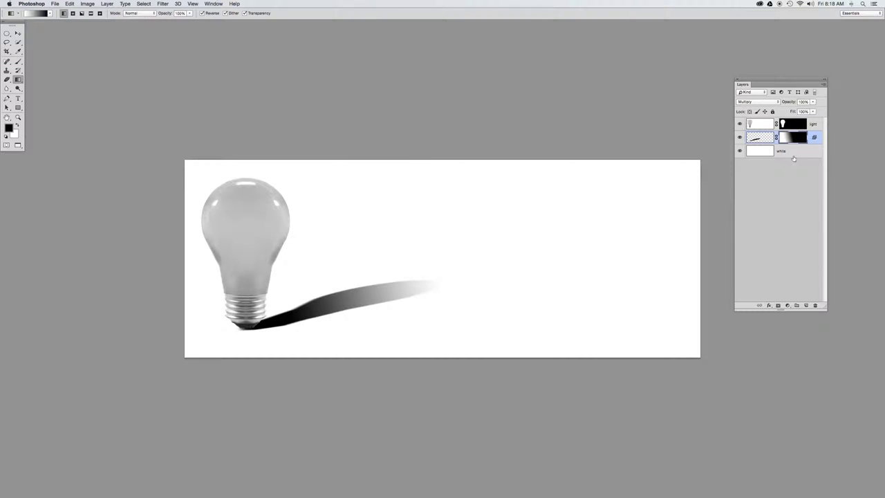
pyautogui.moveTo(267, 326); pyautogui.dragTo(330, 313)
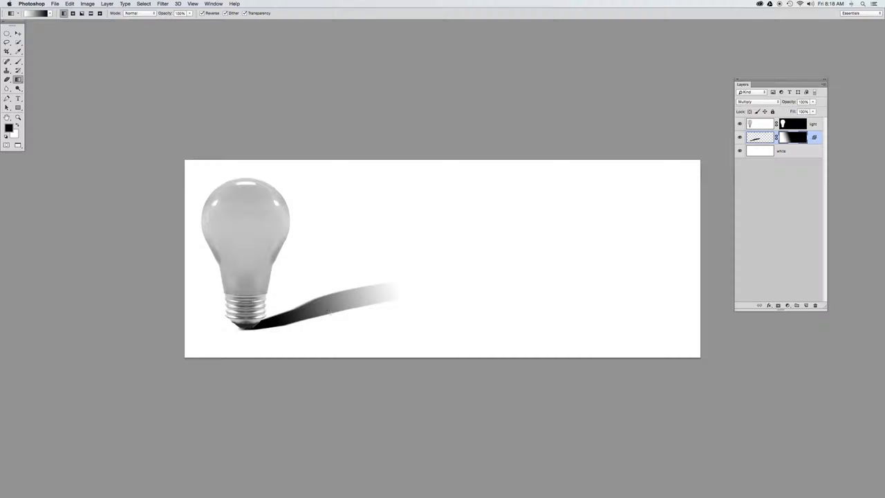
pyautogui.moveTo(267, 335); pyautogui.dragTo(396, 259)
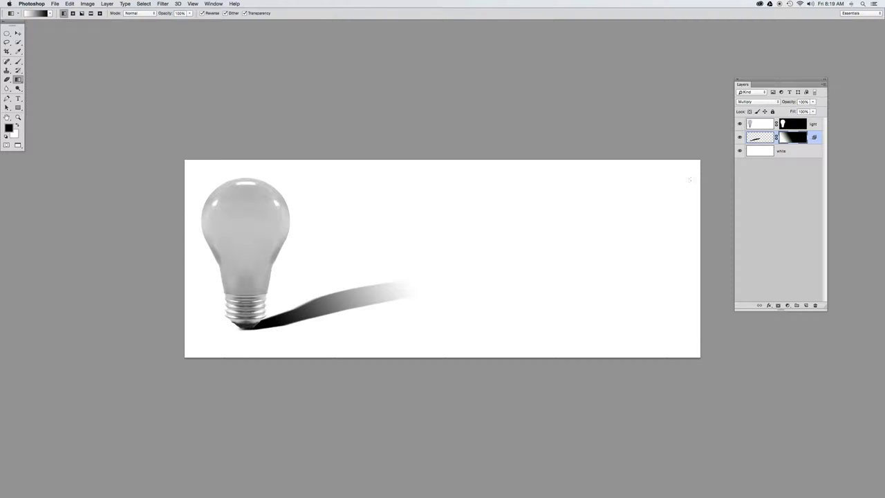
pyautogui.click(759, 139)
pyautogui.click(163, 3)
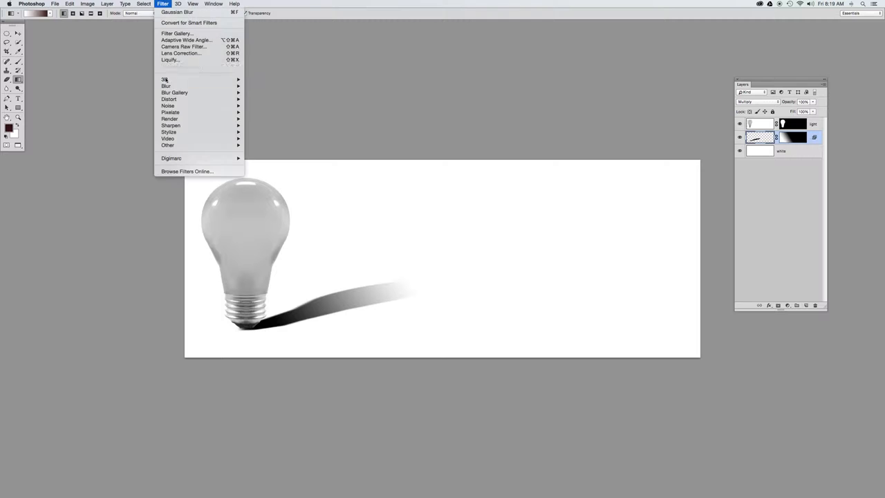
pyautogui.moveTo(168, 92)
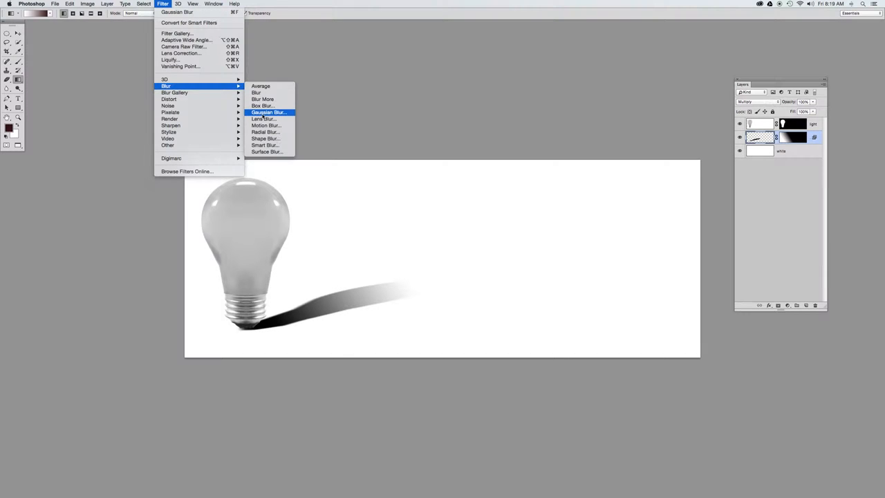
pyautogui.click(266, 112)
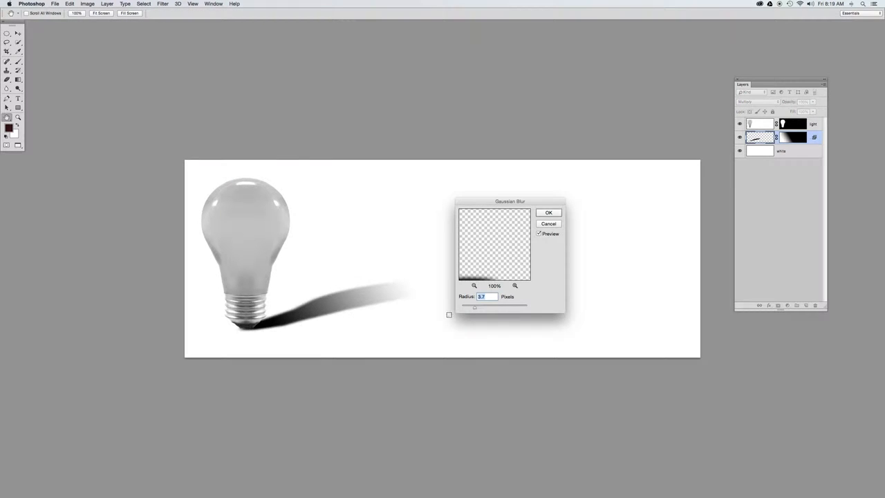
pyautogui.moveTo(474, 307); pyautogui.dragTo(494, 311)
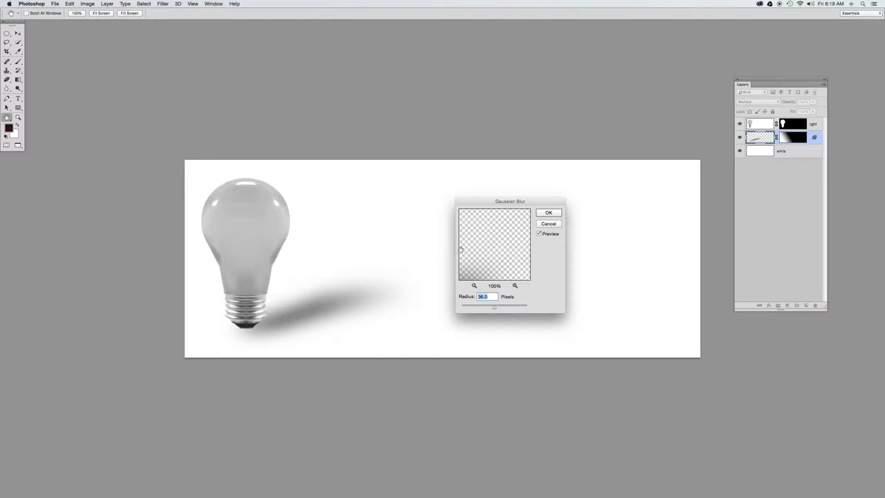
pyautogui.click(544, 223)
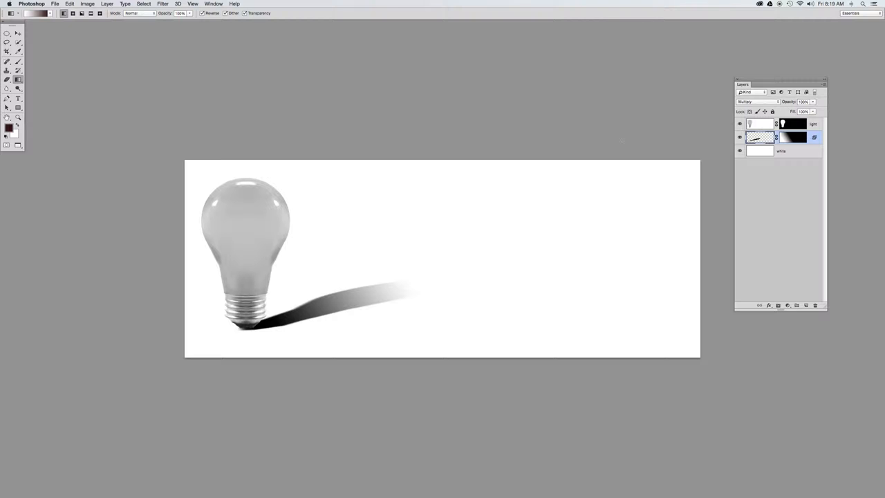
# - Convert the drop shadow layer into a smart object for re-editable smart filters
pyautogui.click(165, 3)
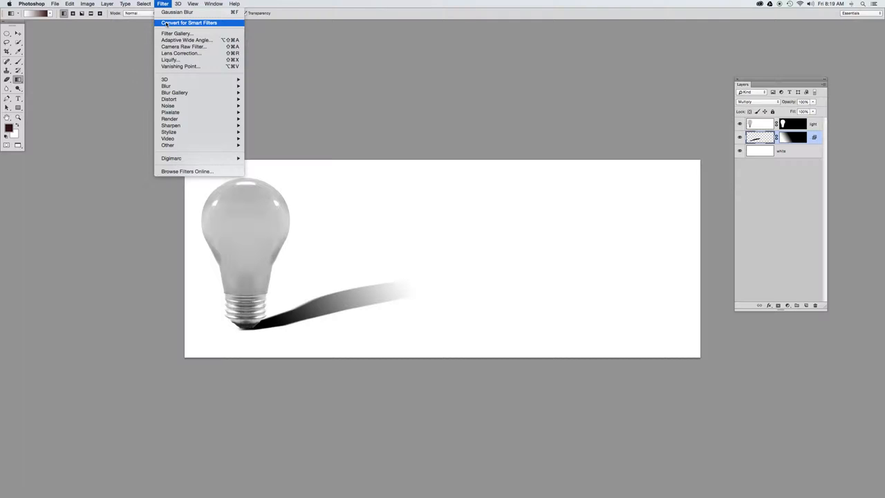
pyautogui.click(165, 24)
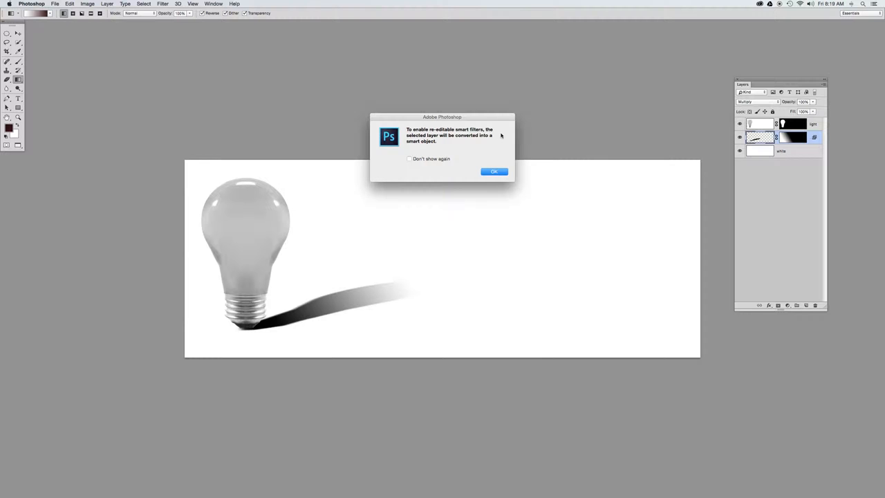
pyautogui.click(484, 172)
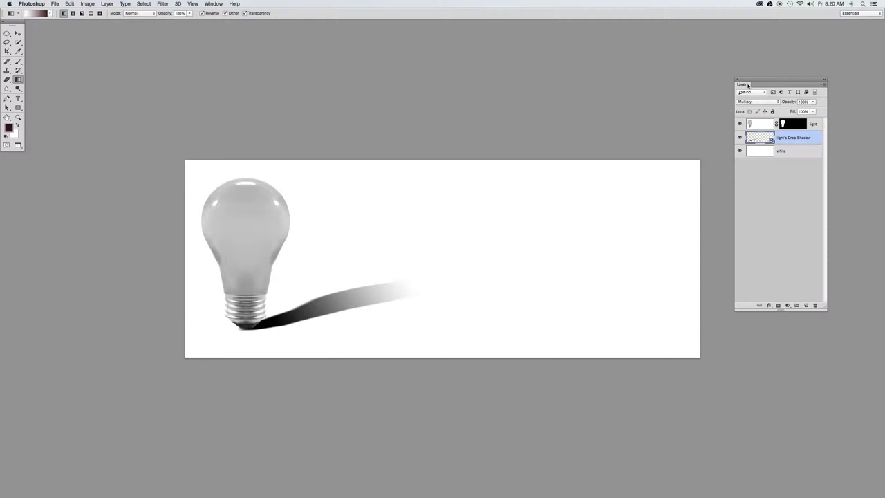
# - Open the shadow smart object's contents to examine its layer and gradient mask, and close the contents document
pyautogui.moveTo(749, 81); pyautogui.dragTo(636, 116)
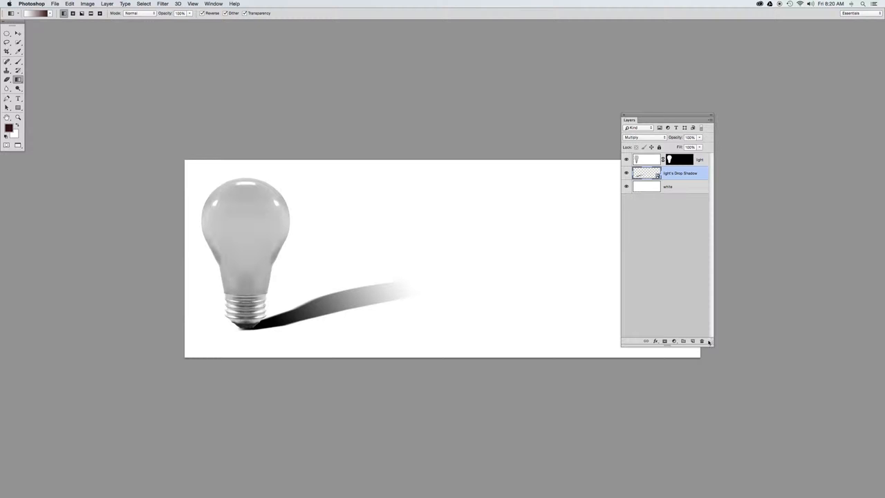
pyautogui.moveTo(709, 341); pyautogui.dragTo(740, 341)
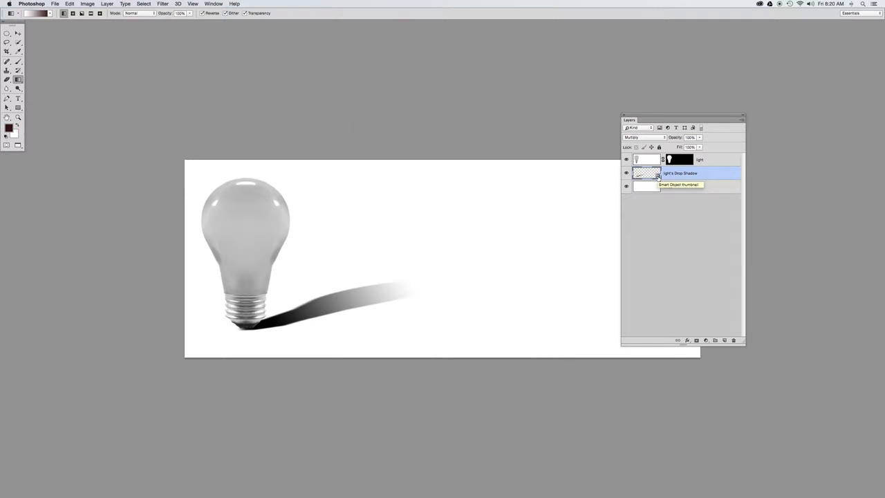
pyautogui.doubleClick(657, 175)
pyautogui.click(502, 179)
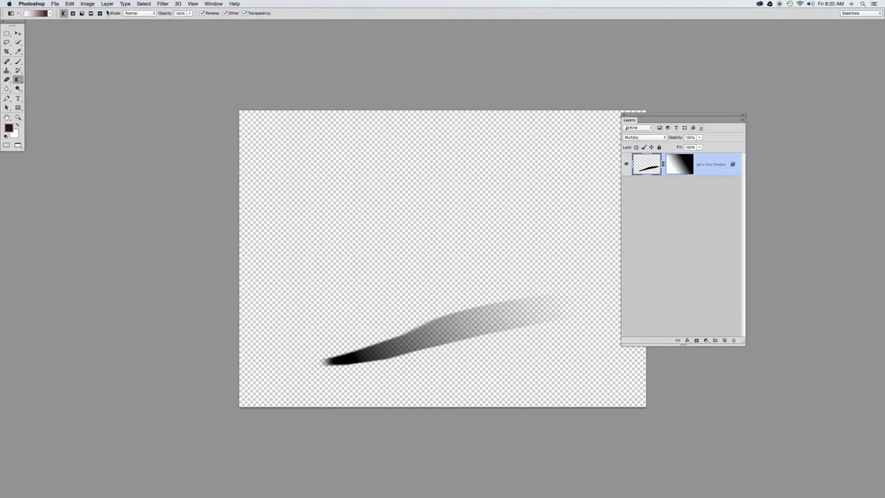
pyautogui.press('super+w')
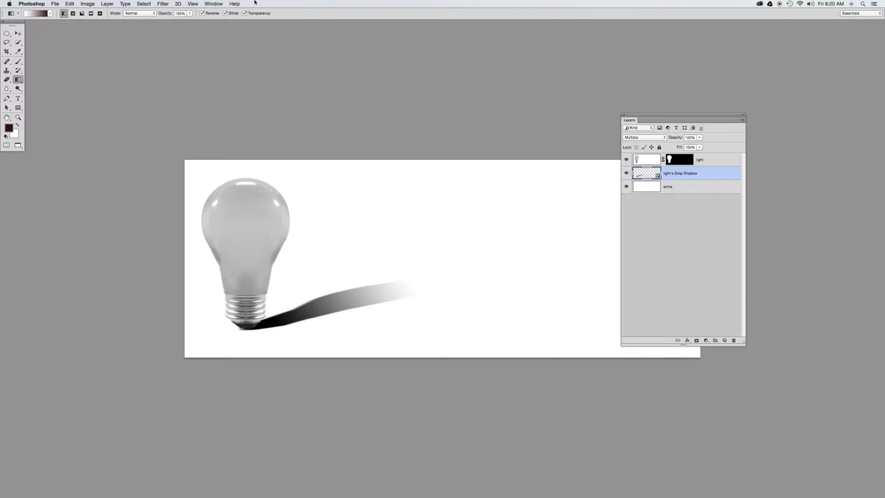
# - Apply a Gaussian Blur smart filter with a radius of 8.4 pixels to the bulb's drop shadow layer
pyautogui.click(163, 3)
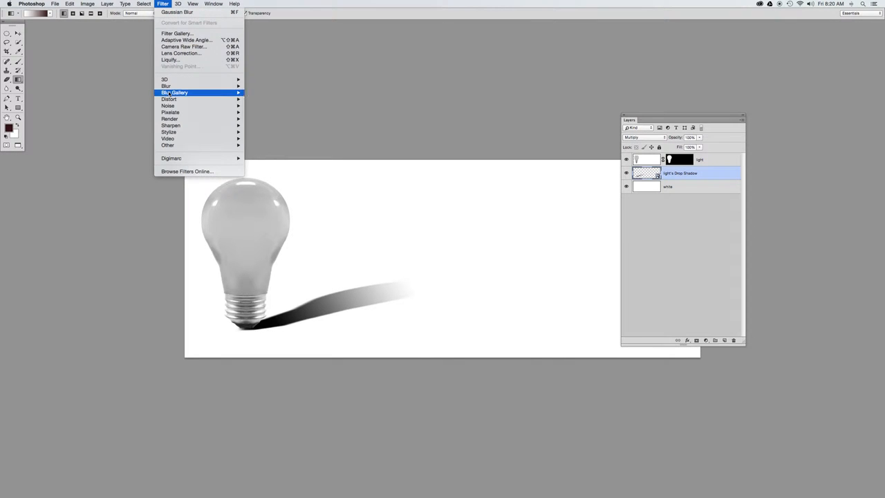
pyautogui.moveTo(169, 86)
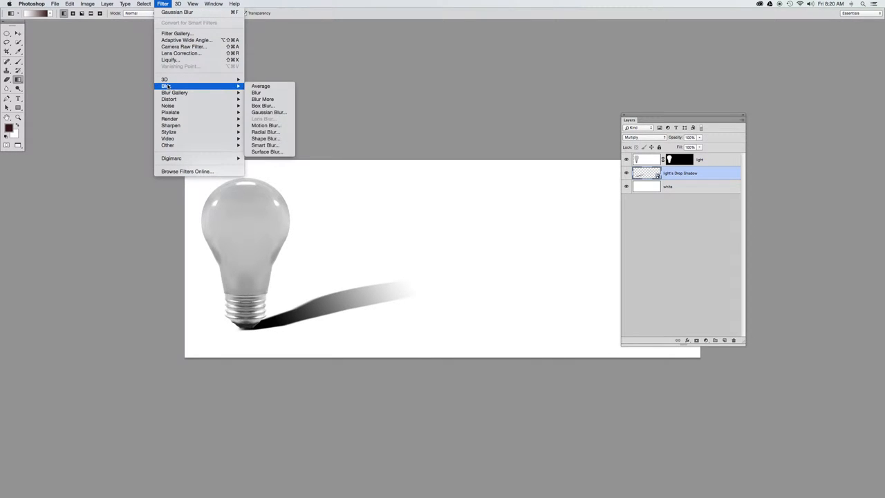
pyautogui.click(261, 113)
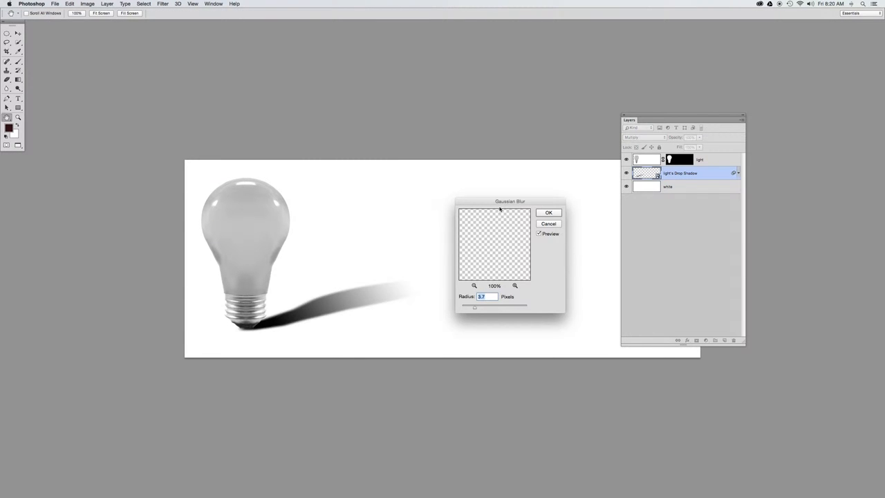
pyautogui.moveTo(504, 205); pyautogui.dragTo(505, 187)
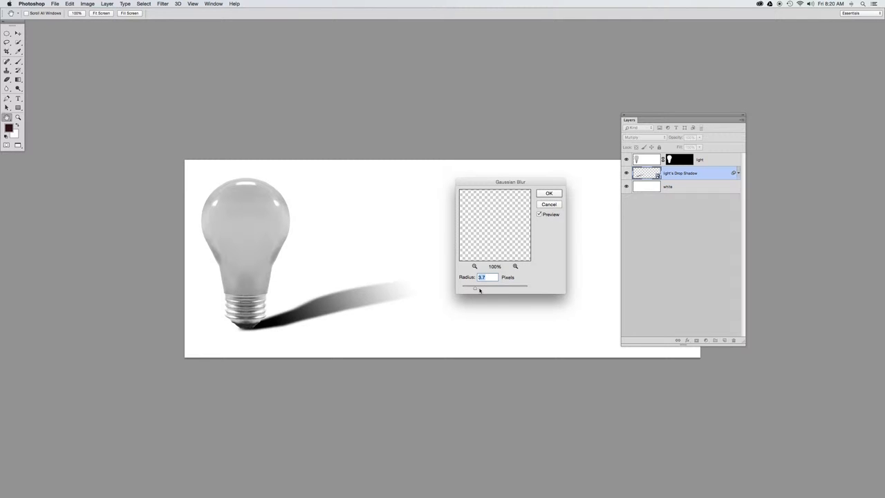
pyautogui.moveTo(476, 290); pyautogui.dragTo(482, 291)
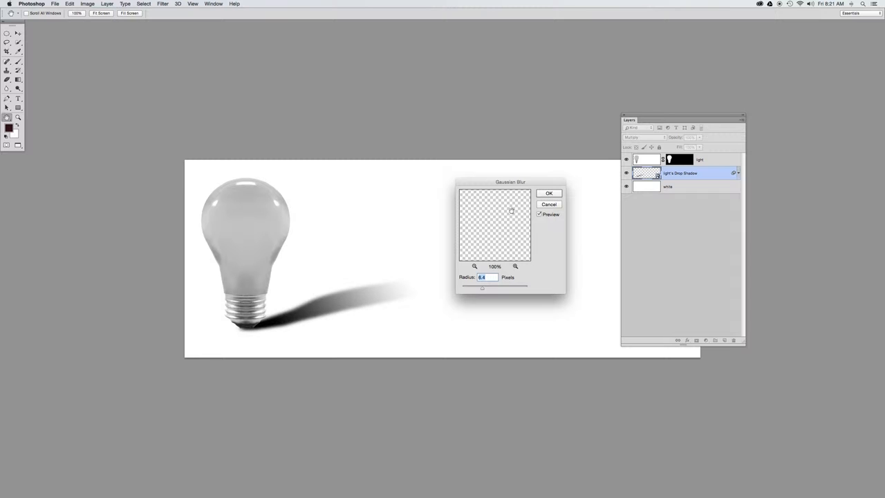
pyautogui.click(547, 194)
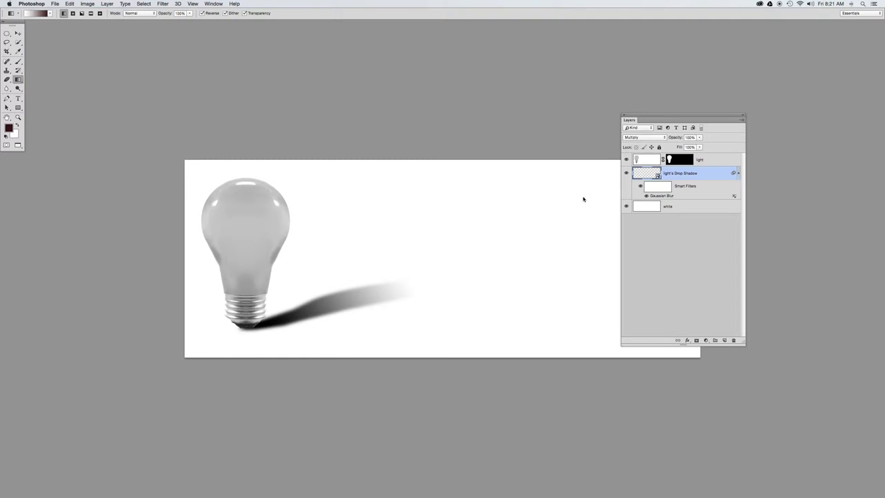
# - Edit the shadow's existing Gaussian Blur smart filter and set its radius to 14.8 pixels
pyautogui.doubleClick(661, 195)
pyautogui.moveTo(482, 290); pyautogui.dragTo(489, 289)
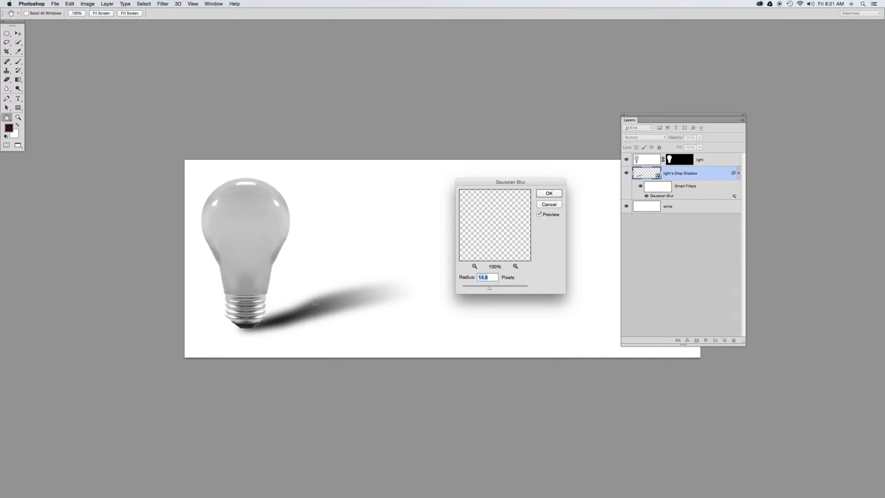
pyautogui.click(549, 194)
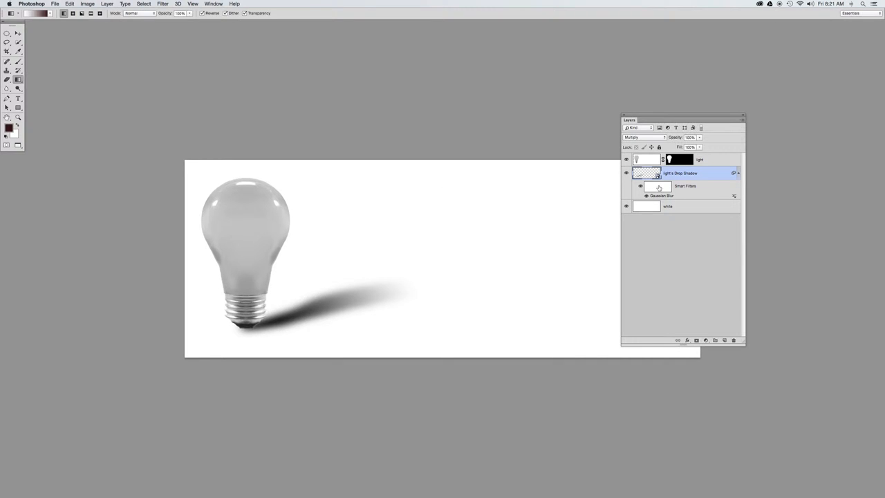
# - Fade the blur near the bulb by drawing an unreversed linear black-to-white gradient on the smart filter mask, from the base along the shadow
pyautogui.click(658, 187)
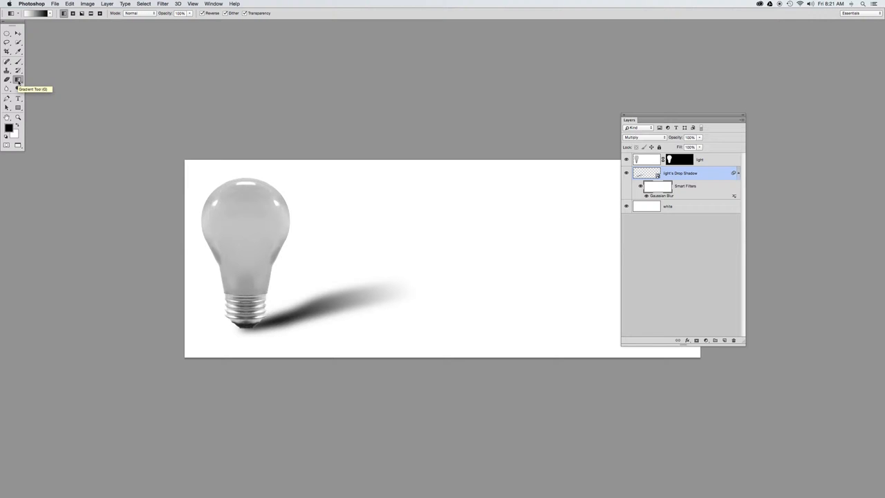
pyautogui.click(50, 14)
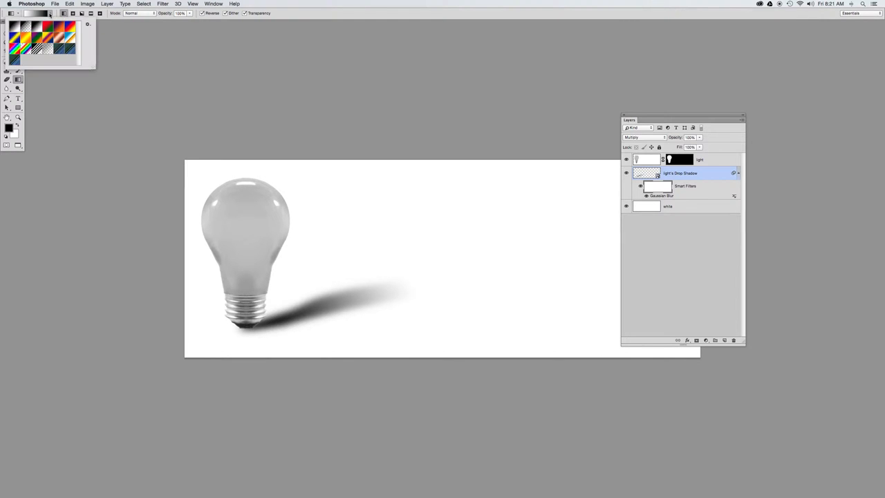
pyautogui.click(50, 13)
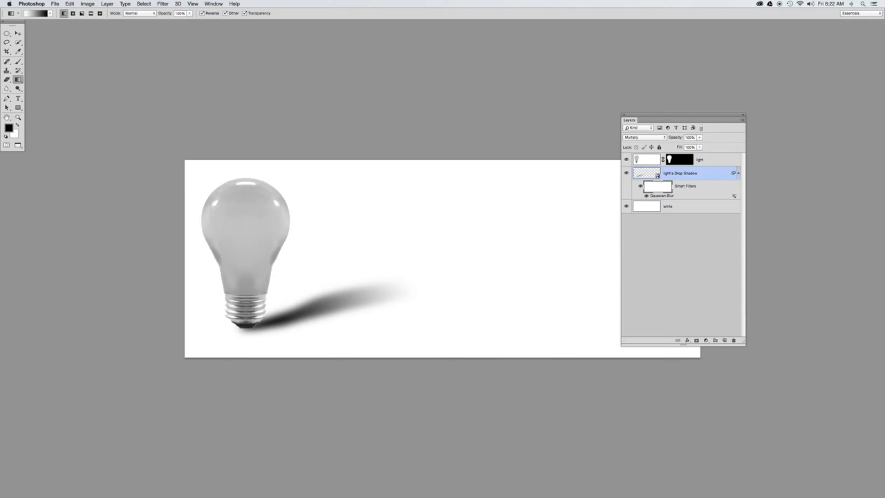
pyautogui.click(202, 13)
pyautogui.moveTo(259, 326); pyautogui.dragTo(358, 292)
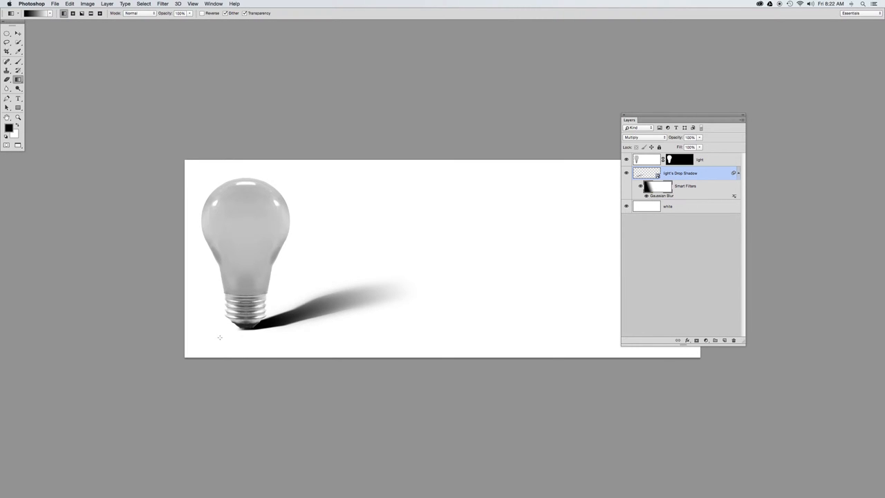
pyautogui.moveTo(220, 338); pyautogui.dragTo(372, 288)
# - Compare the image with the drop shadow hidden and shown, and set the shadow layer's opacity to 78%
pyautogui.click(627, 175)
pyautogui.click(627, 174)
pyautogui.moveTo(684, 138); pyautogui.dragTo(672, 140)
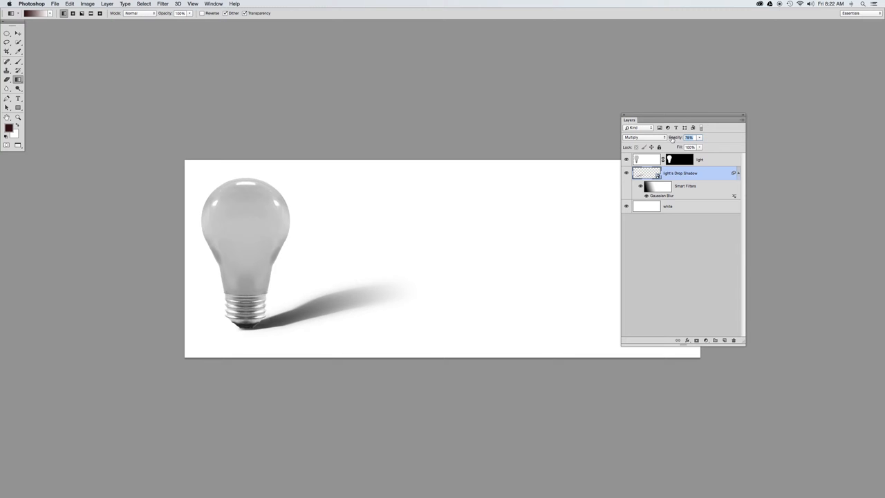
pyautogui.moveTo(672, 139); pyautogui.dragTo(671, 140)
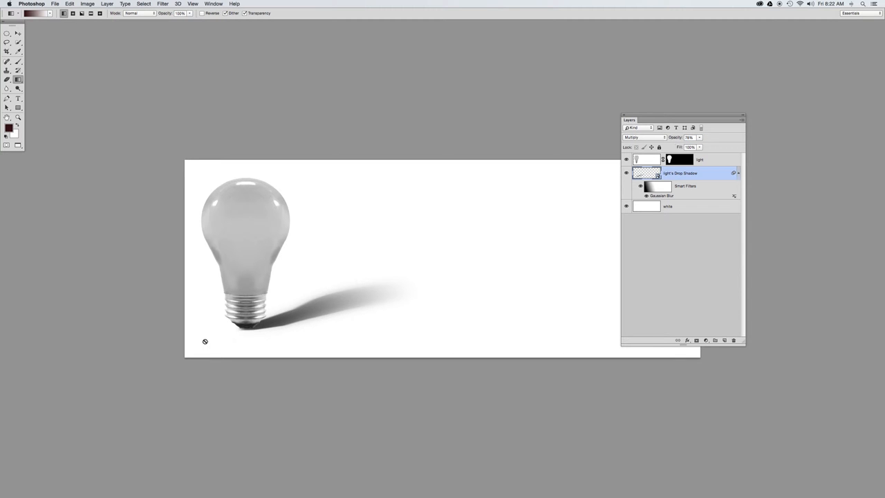
# - Add a new layer between the light layer and its drop shadow, and name it "anchor shadow"
pyautogui.click(18, 33)
pyautogui.moveTo(204, 302); pyautogui.dragTo(282, 339)
pyautogui.press('super+minus')
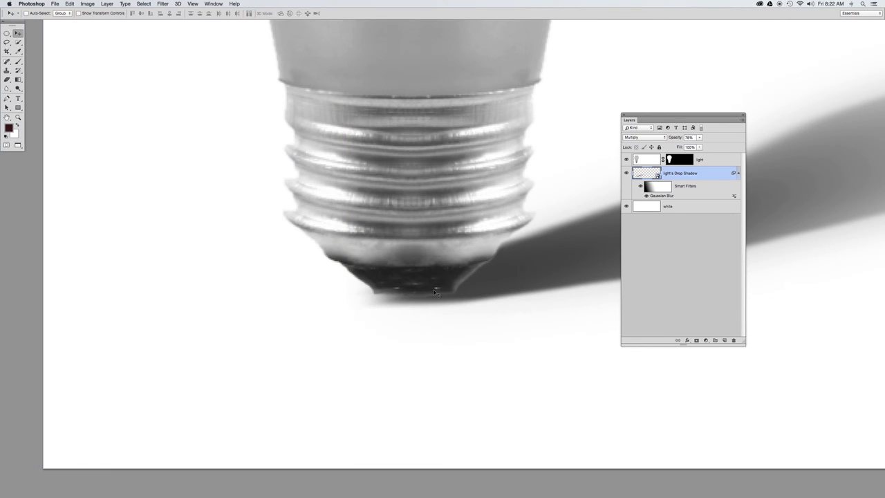
pyautogui.keyDown('super'); pyautogui.click(725, 340); pyautogui.keyUp('super')
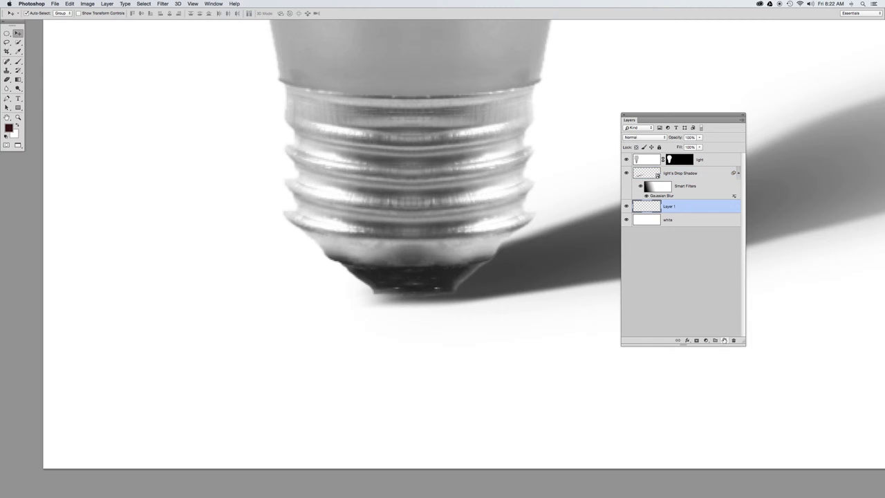
pyautogui.moveTo(685, 206); pyautogui.dragTo(686, 171)
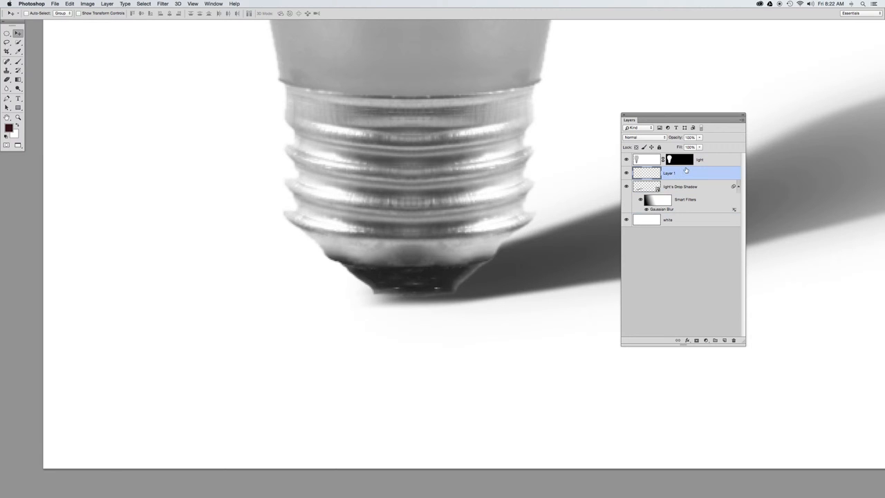
pyautogui.doubleClick(670, 174)
pyautogui.press('Return')
# - Choose the Brush tool for the anchor shadow layer and reduce the brush size to about 15 pixels
pyautogui.press('b')
pyautogui.press('[')
pyautogui.press('[')
pyautogui.press('[')
pyautogui.press('[')
pyautogui.press('[')
pyautogui.press('[')
pyautogui.press('[')
pyautogui.hscroll(-3, 379, 290)
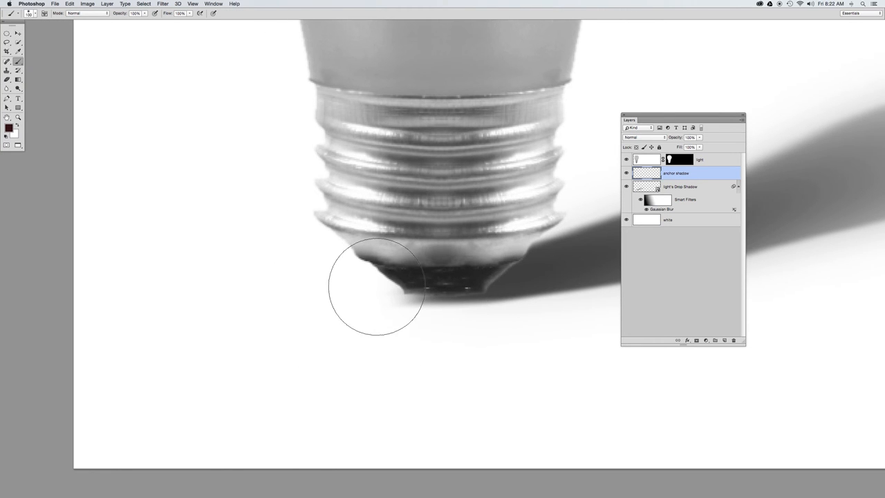
pyautogui.press('[')
pyautogui.press('[')
pyautogui.press('[')
pyautogui.press('[')
pyautogui.press('[')
pyautogui.press('[')
pyautogui.press('[')
pyautogui.press('[')
pyautogui.press('[')
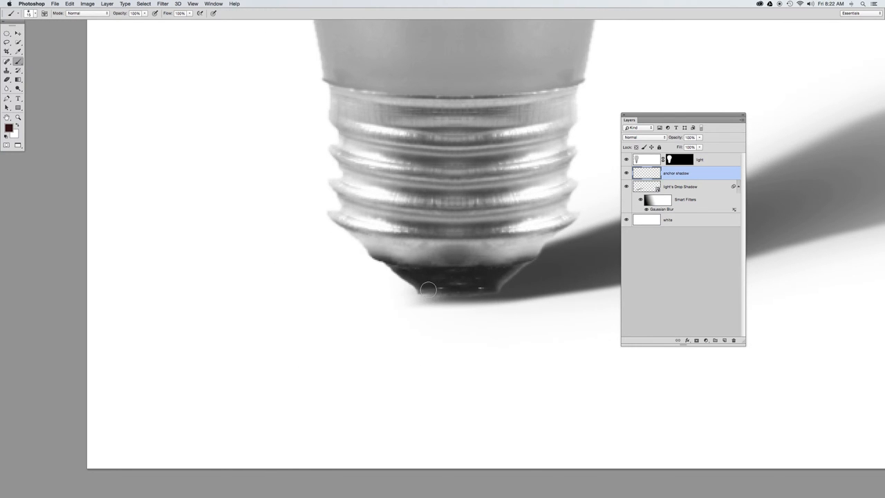
# - Undo a trial stroke in the dark red foreground colour and paint the contact shadow under the bulb's base in black
pyautogui.moveTo(426, 291)
pyautogui.mouseDown()
pyautogui.moveTo(489, 287)
pyautogui.moveTo(425, 289)
pyautogui.mouseUp()
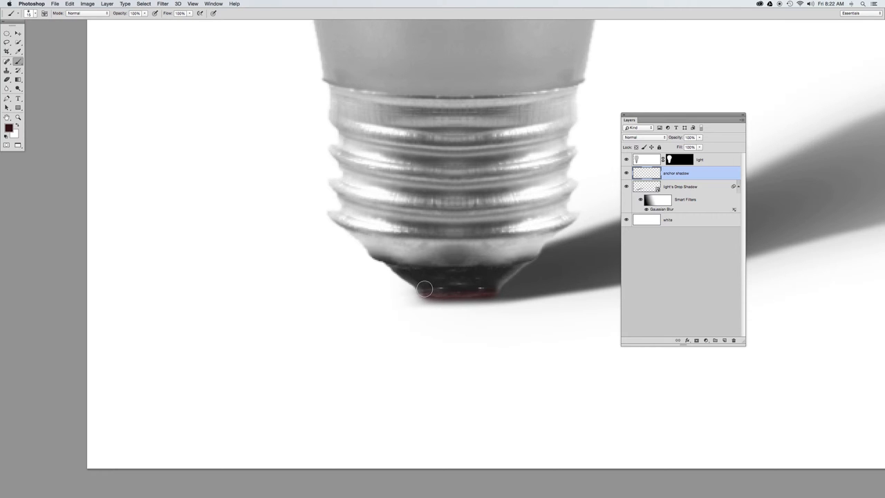
pyautogui.press('super+z')
pyautogui.click(8, 128)
pyautogui.moveTo(413, 262); pyautogui.dragTo(432, 274)
pyautogui.press('Return')
pyautogui.press('b')
pyautogui.moveTo(465, 286)
pyautogui.mouseDown()
pyautogui.moveTo(430, 288)
pyautogui.moveTo(483, 289)
pyautogui.mouseUp()
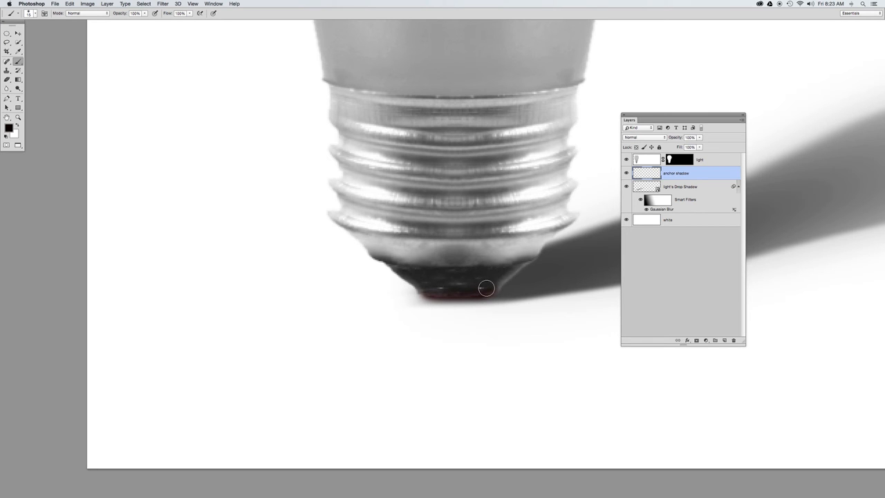
# - Examine the finished shadow on the whole canvas, selecting the drop shadow layer and its smart filter mask
pyautogui.click(20, 33)
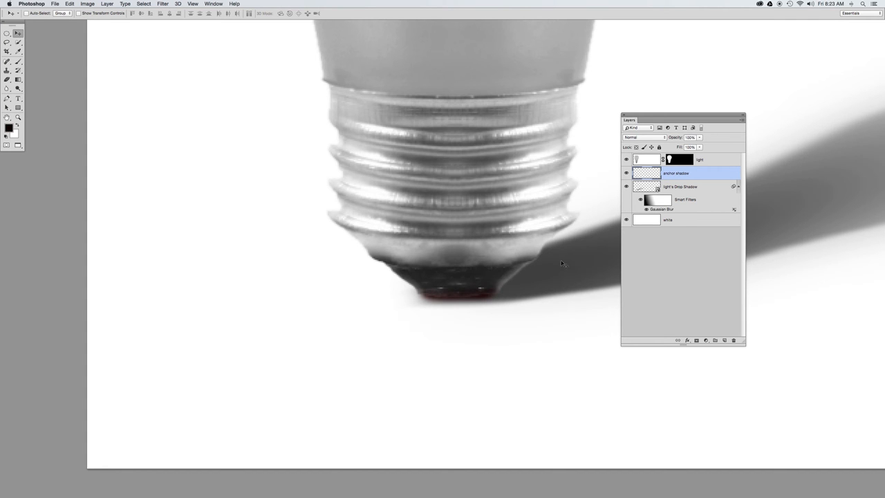
pyautogui.press('super+0')
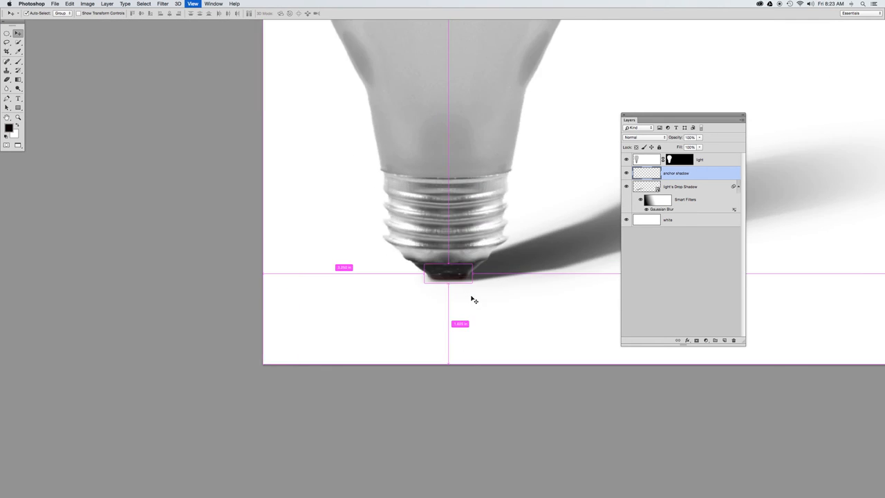
pyautogui.scroll(-2, 477, 294)
pyautogui.hscroll(-2, 477, 294)
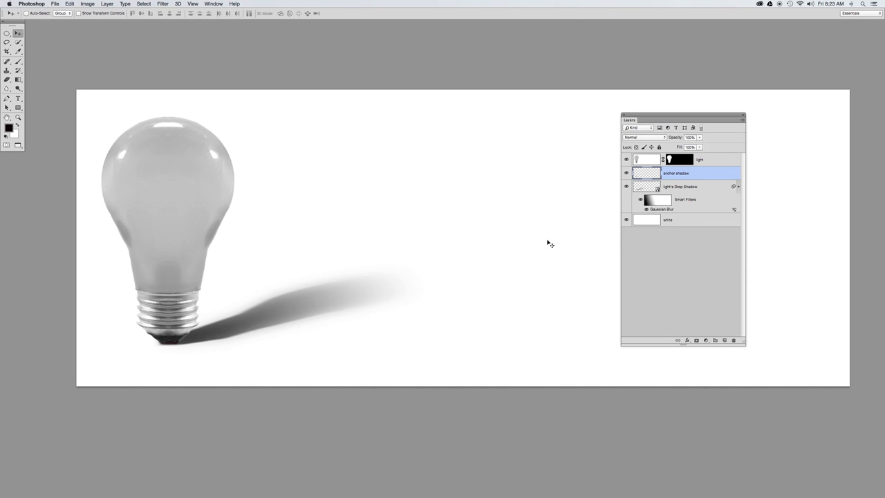
pyautogui.click(657, 190)
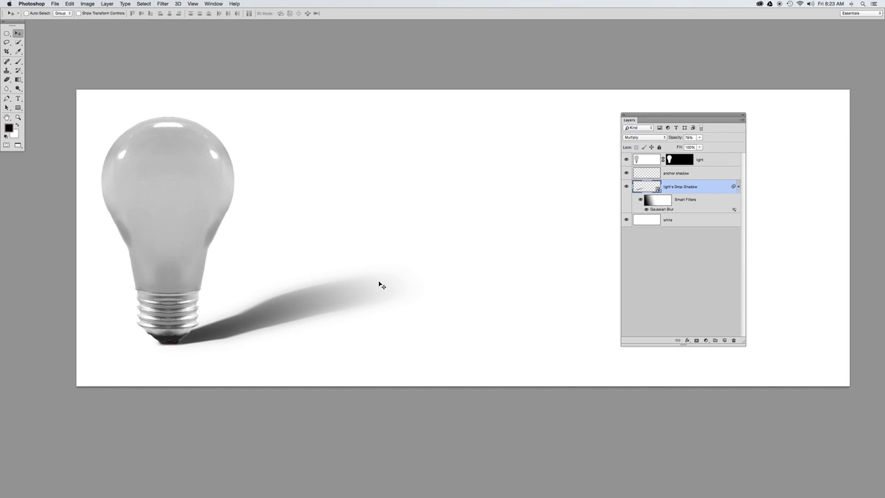
pyautogui.click(665, 204)
pyautogui.moveTo(638, 115); pyautogui.dragTo(639, 111)
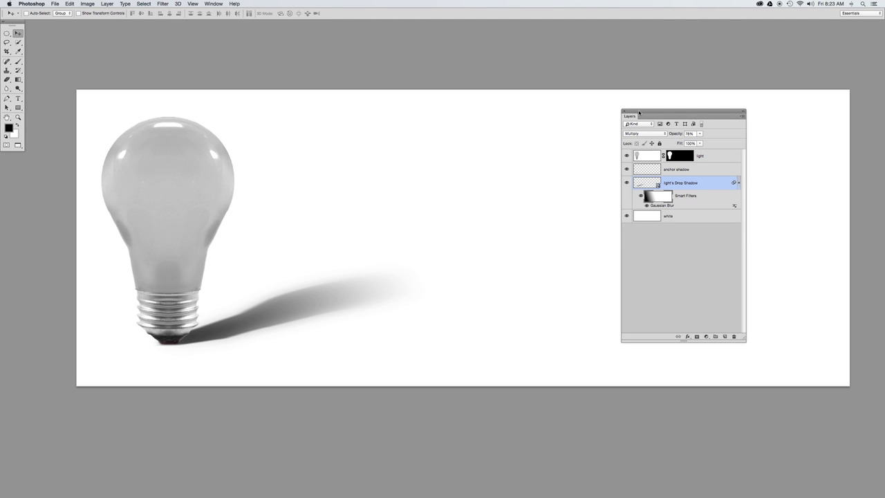